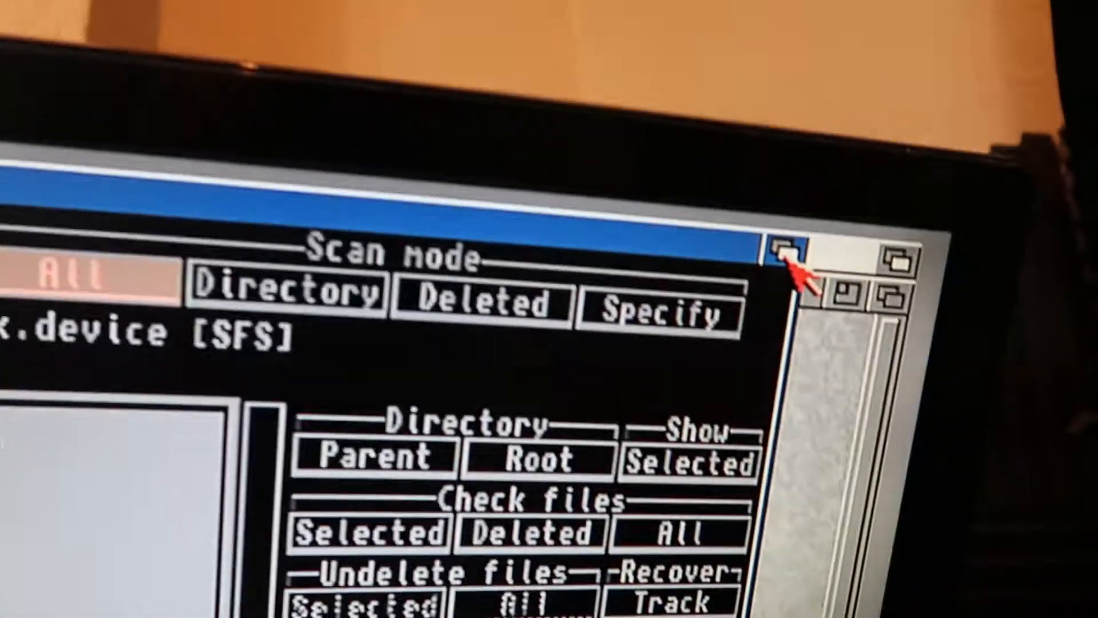
Send FixDisk behind the desktop and show the Ram Disk's recovered GANJA PLANT and RUFF CUT files
click(790, 261)
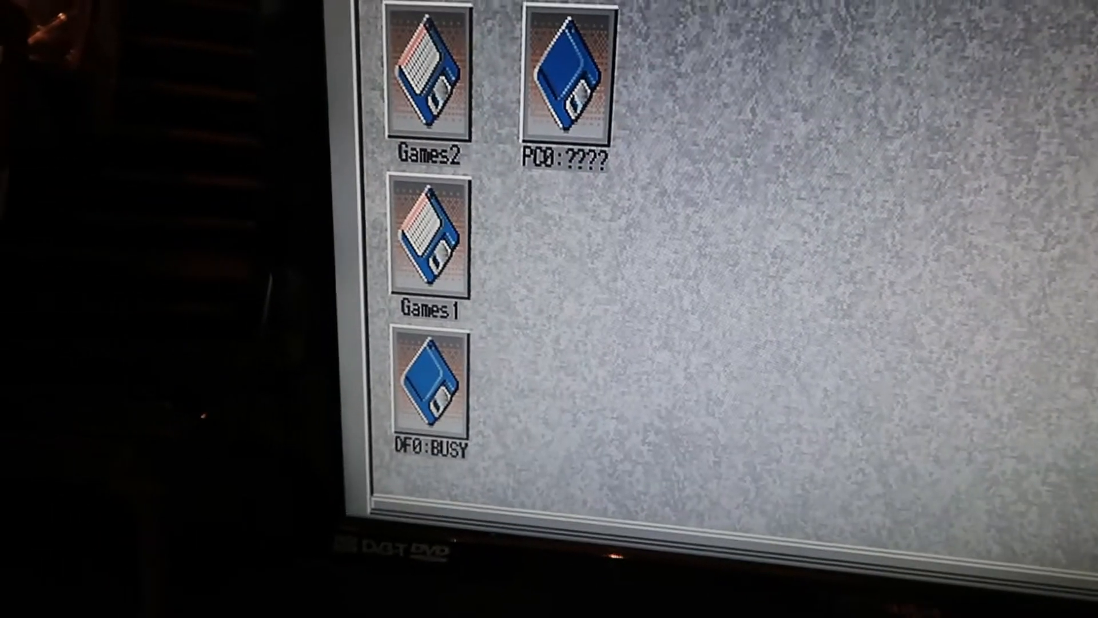
double_click(429, 1)
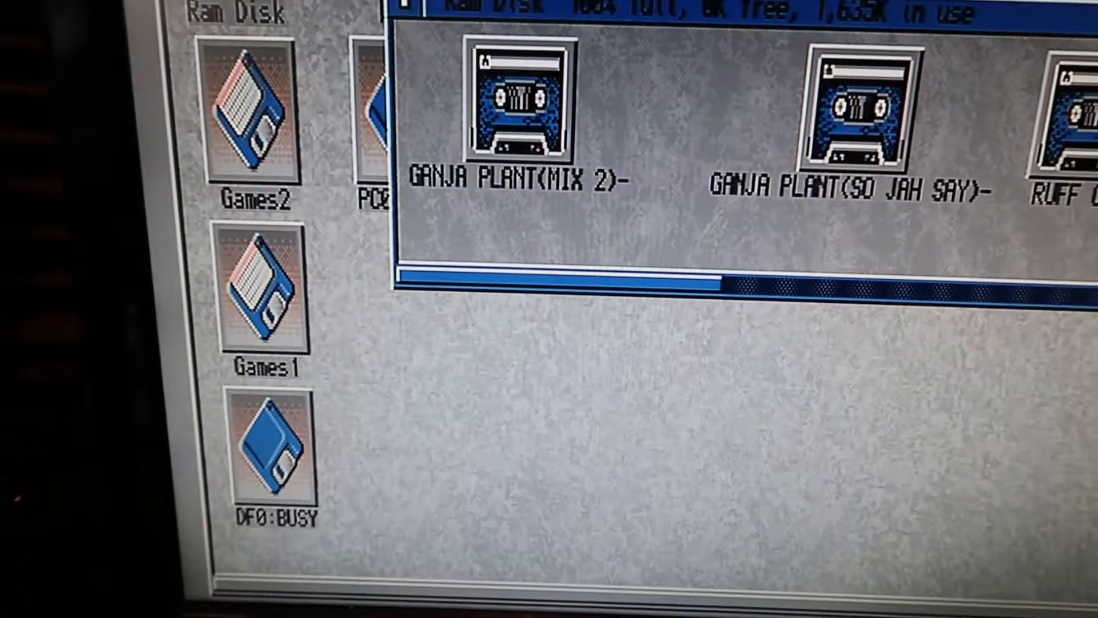
drag(1090, 288, 1090, 498)
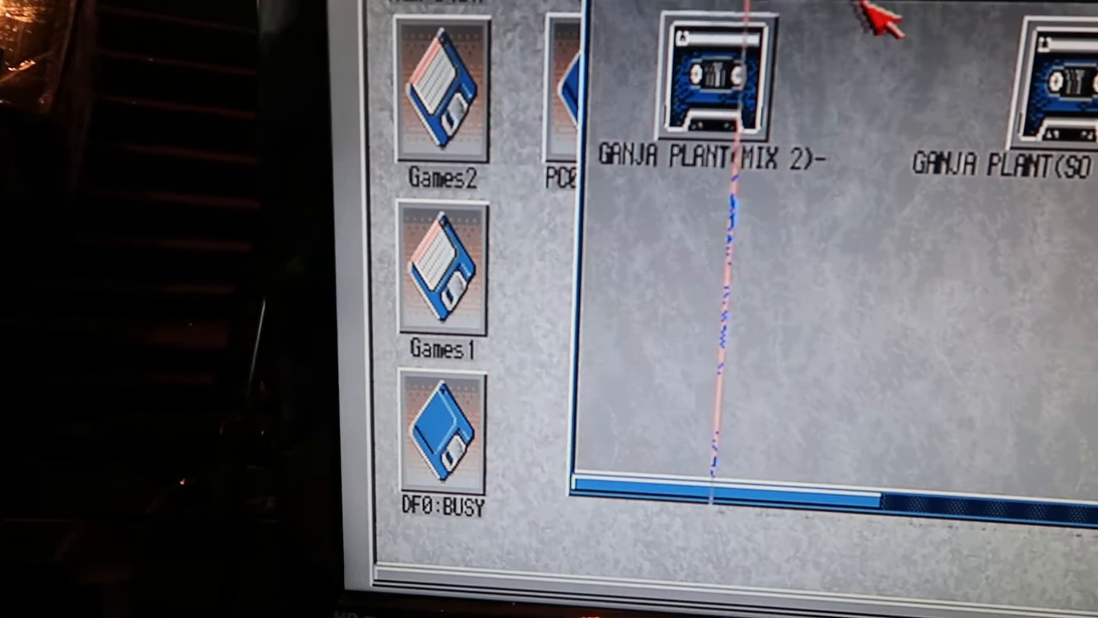
drag(862, 7, 865, 12)
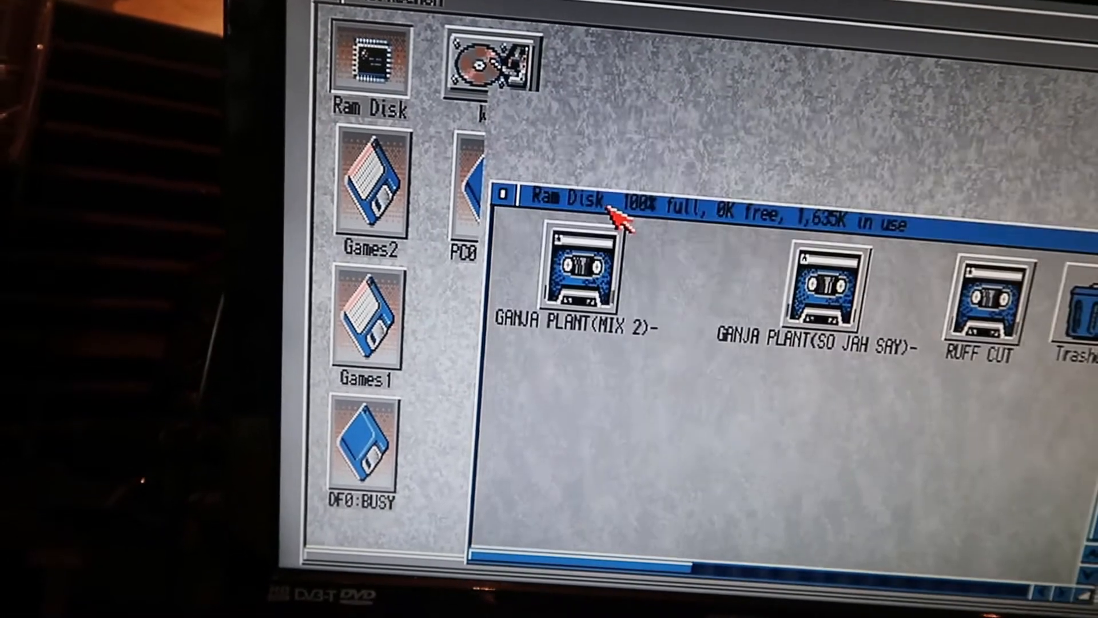
click(413, 232)
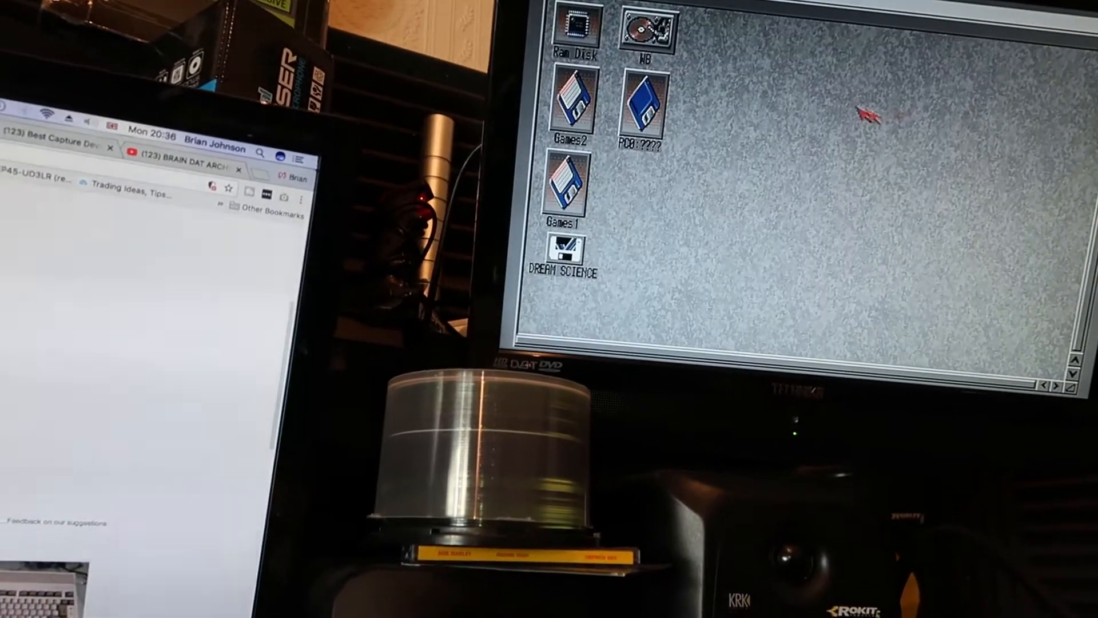
Browse the WB drive's tools drawer and run FixDisk through Execute Command
click(575, 158)
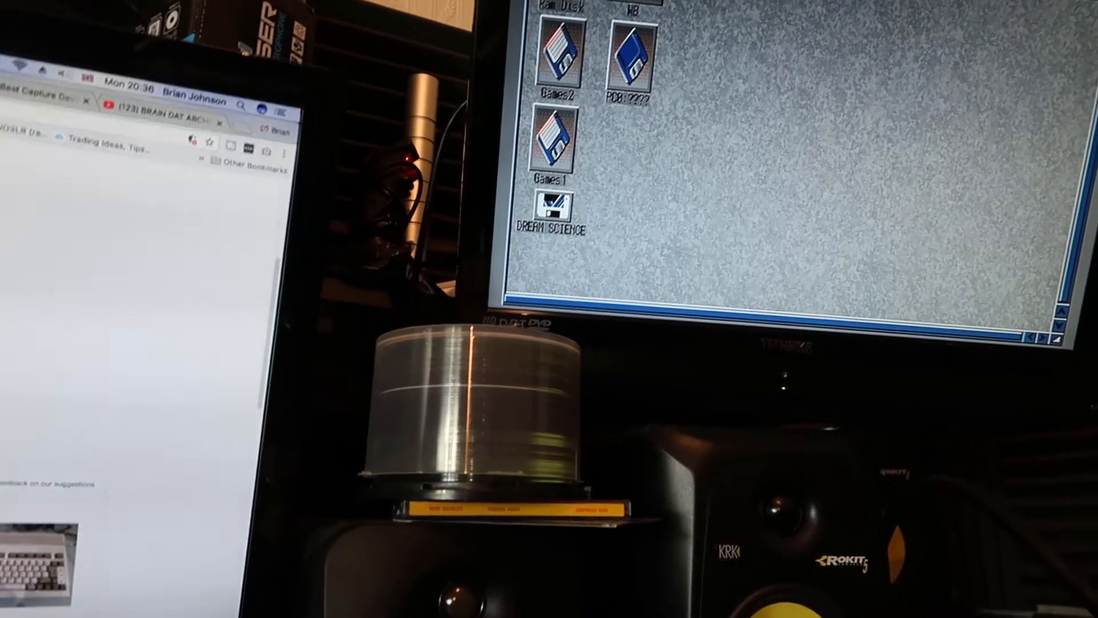
double_click(633, 54)
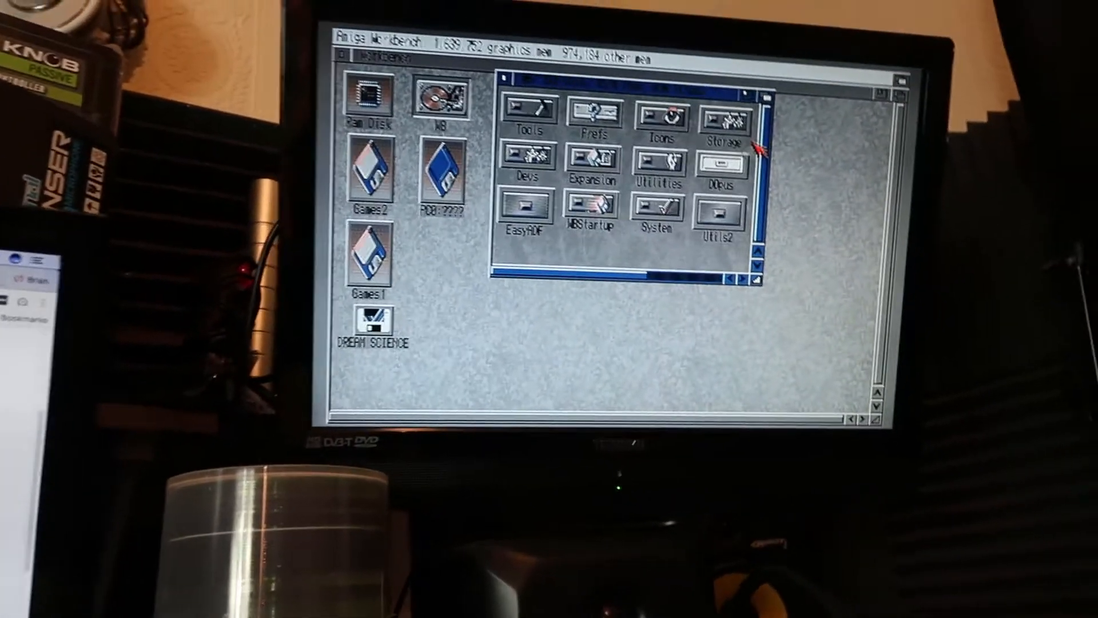
double_click(719, 211)
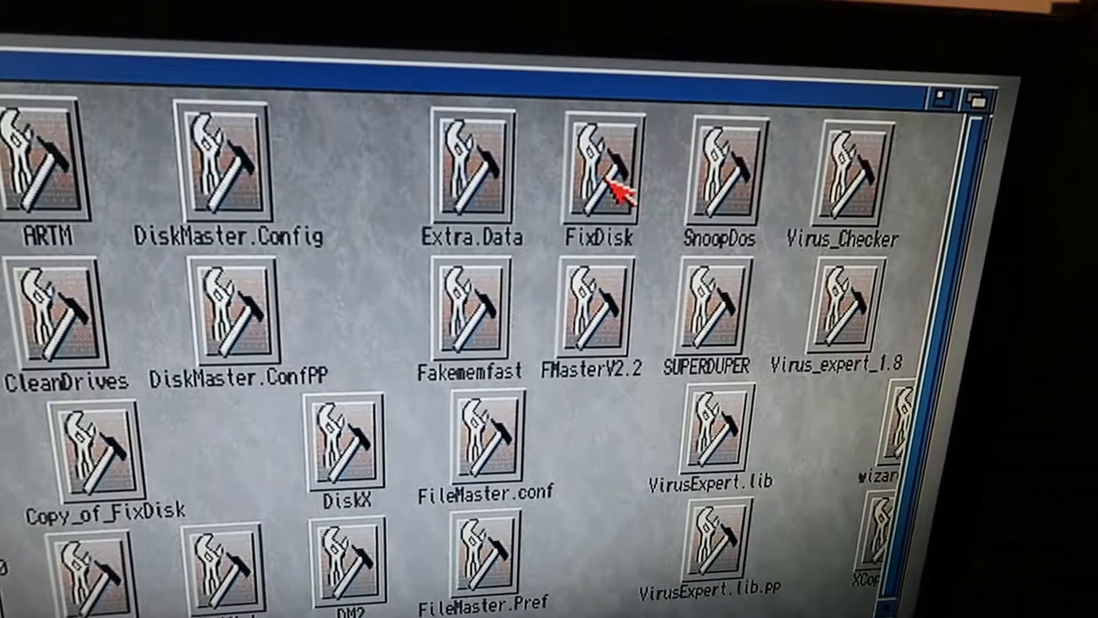
key(super+e)
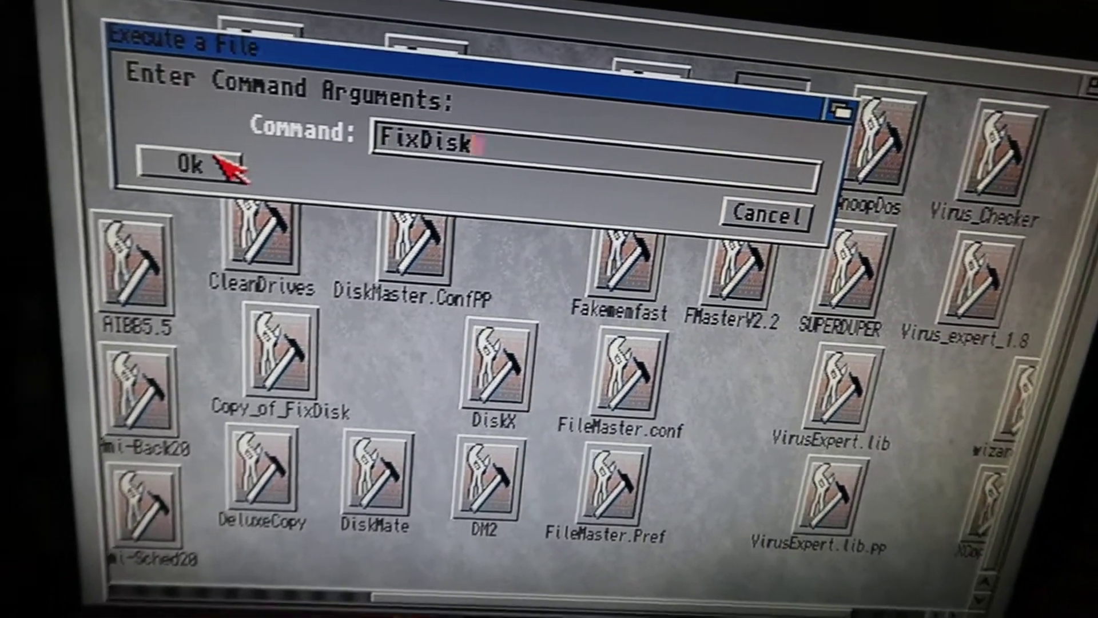
click(225, 166)
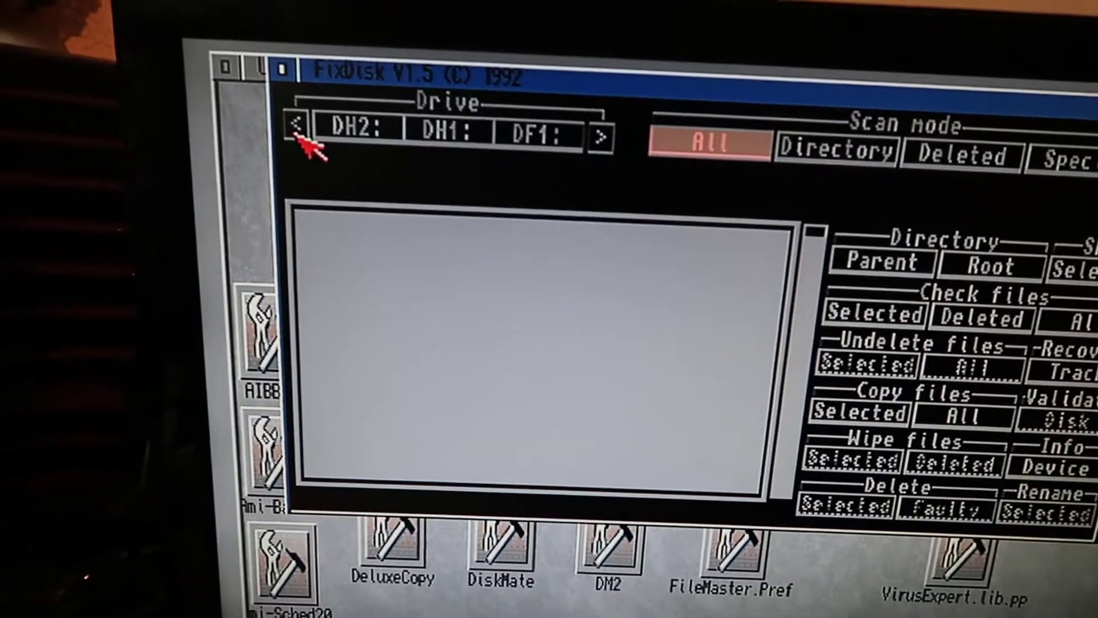
Point FixDisk at drive DF0: and confirm the DREAM SCIENCE floppy is inserted
click(295, 128)
click(295, 127)
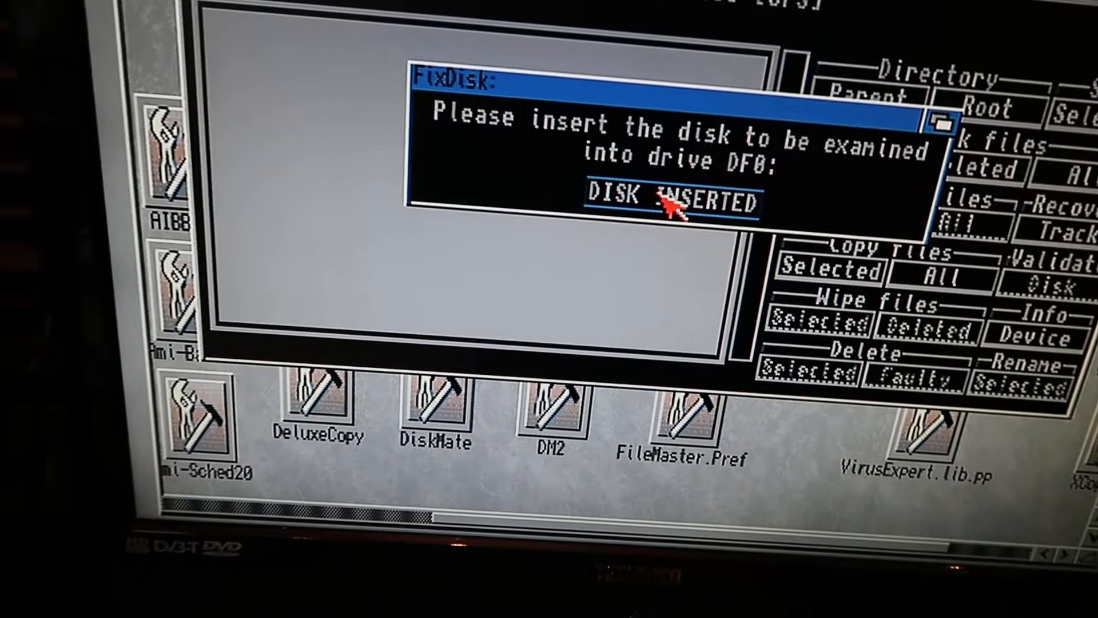
click(665, 184)
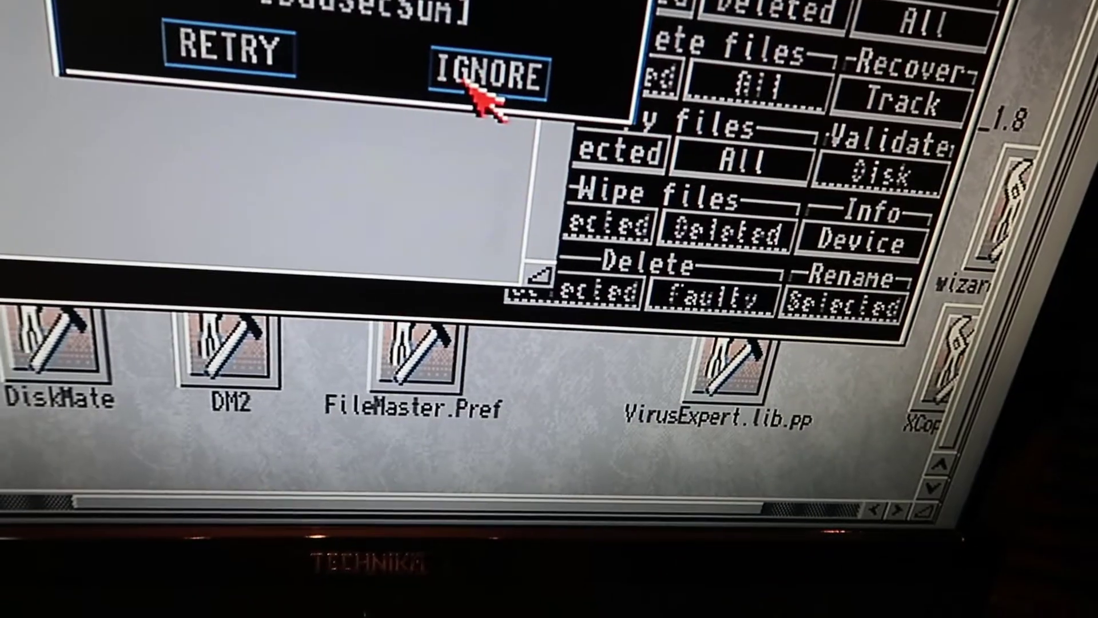
Retry or ignore each BadSecSum read error until Disk.info and DREAM SCIENCE are listed
click(588, 215)
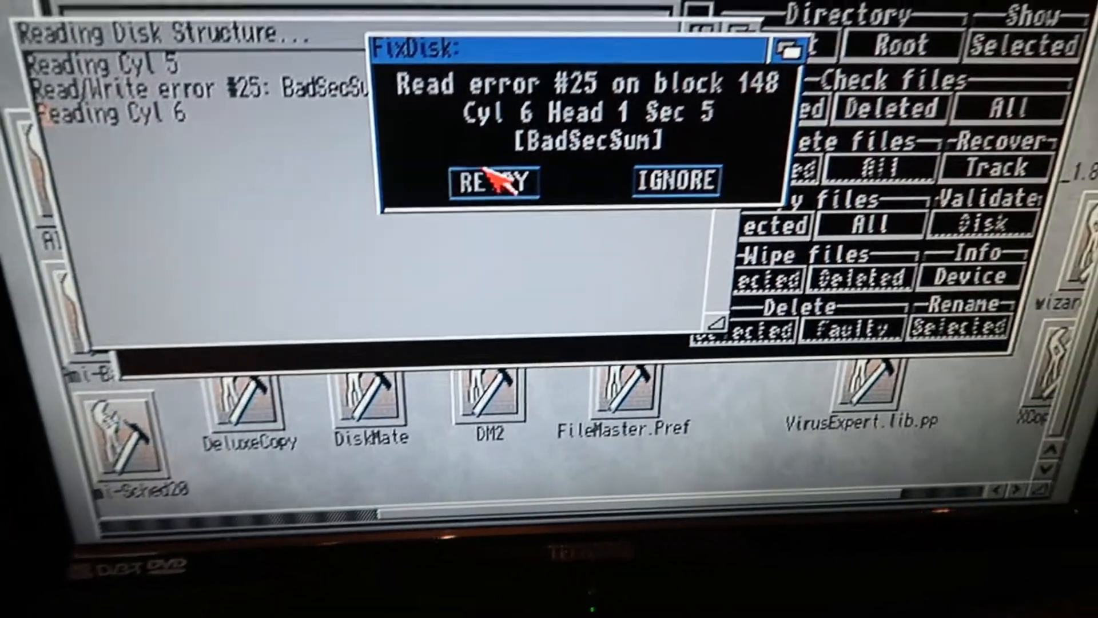
click(525, 145)
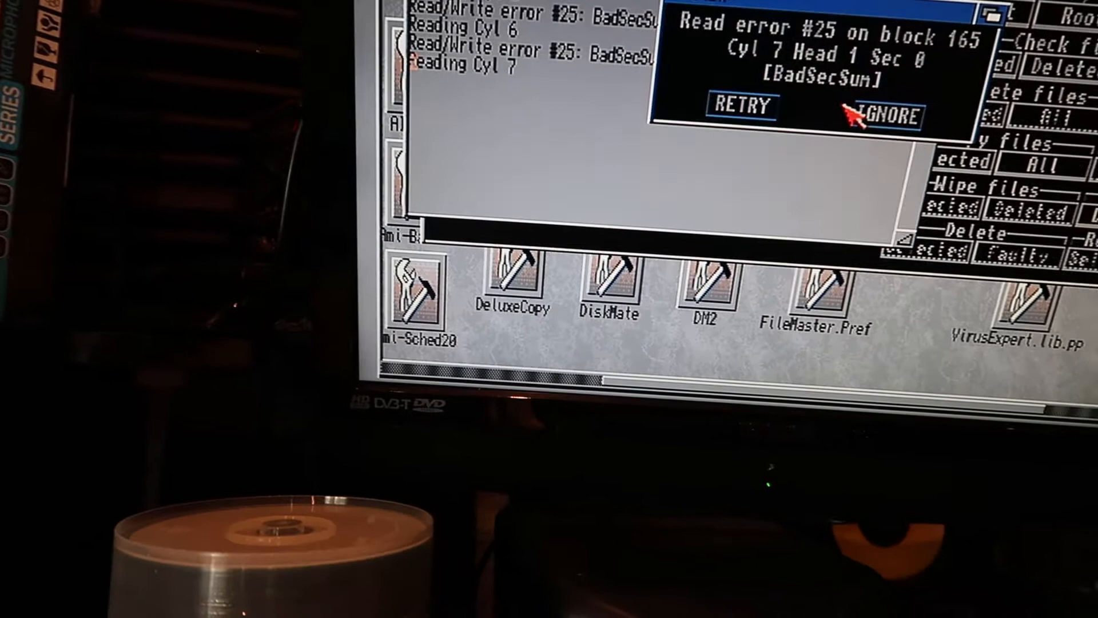
click(867, 118)
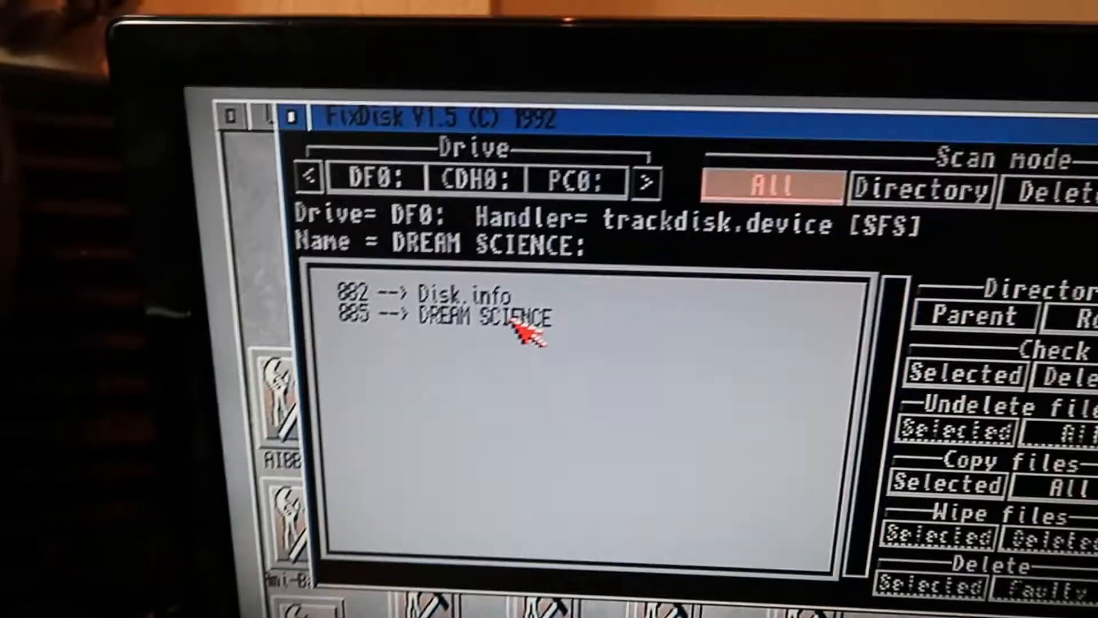
Copy DREAM SCIENCE to RAM: by following block links, ignoring the read error on block 1510
click(577, 216)
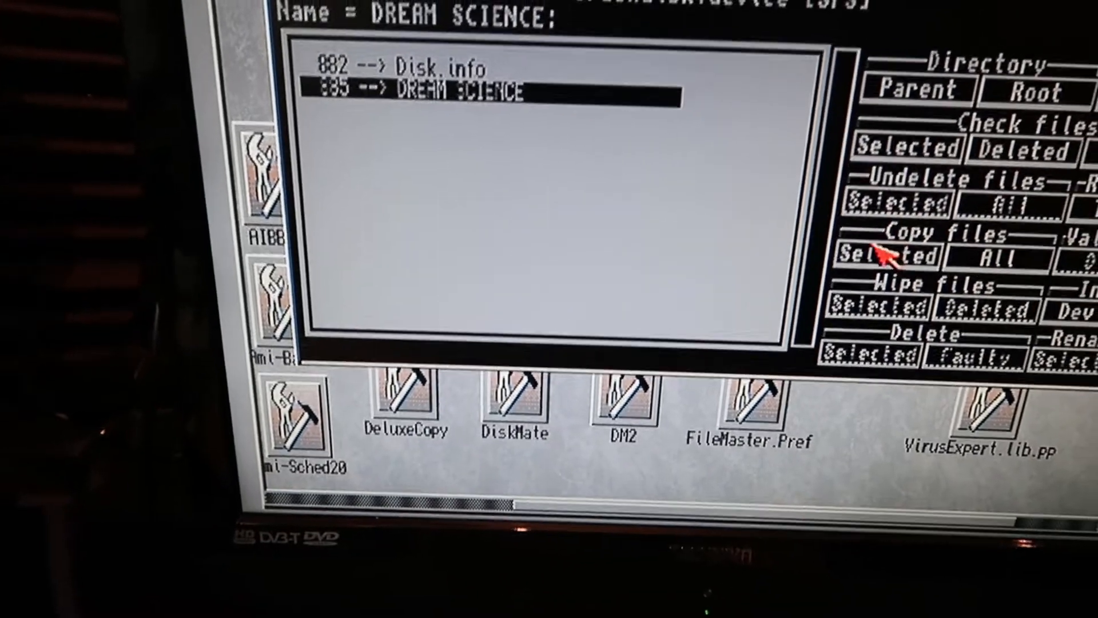
click(883, 253)
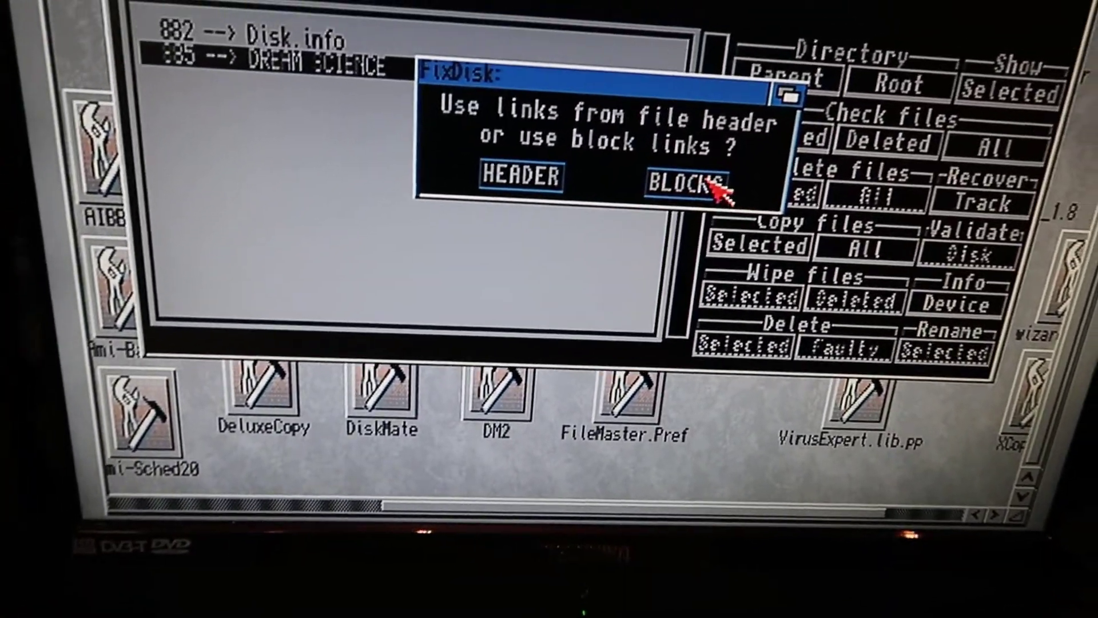
click(687, 182)
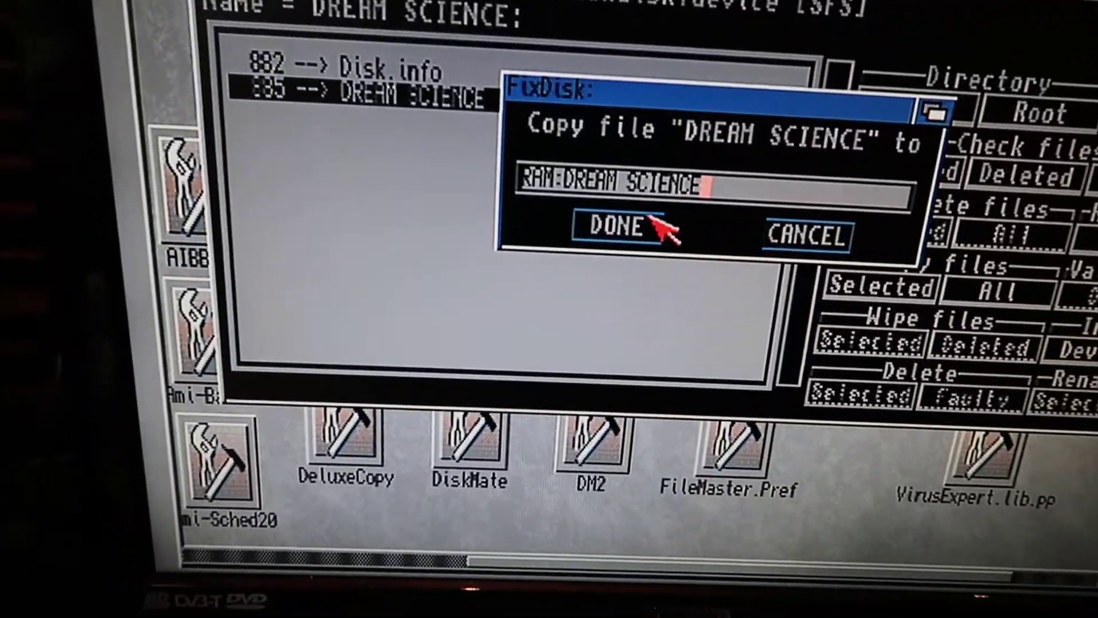
click(555, 292)
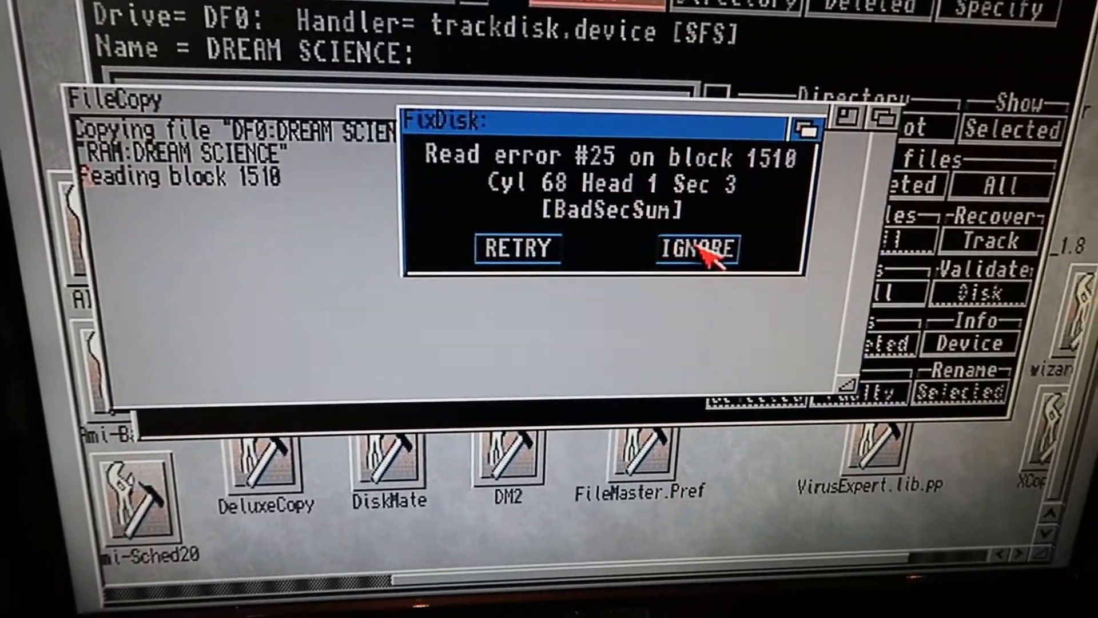
click(798, 230)
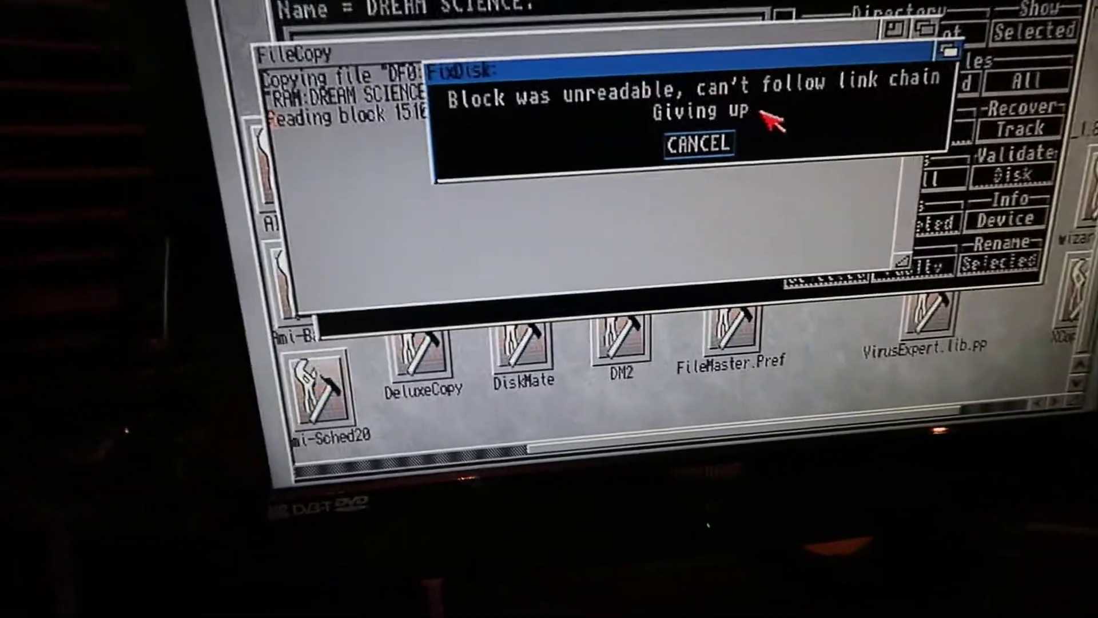
Dismiss the failed copy and recopy DREAM SCIENCE to RAM:DREAM SCIENCE via its HEADER links
click(705, 144)
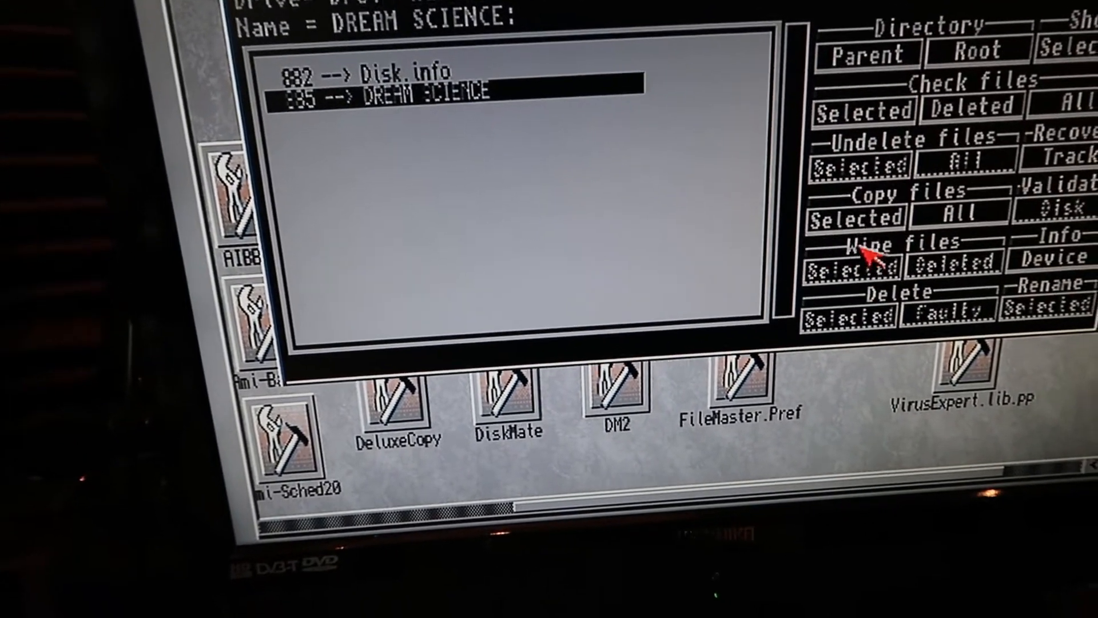
click(929, 243)
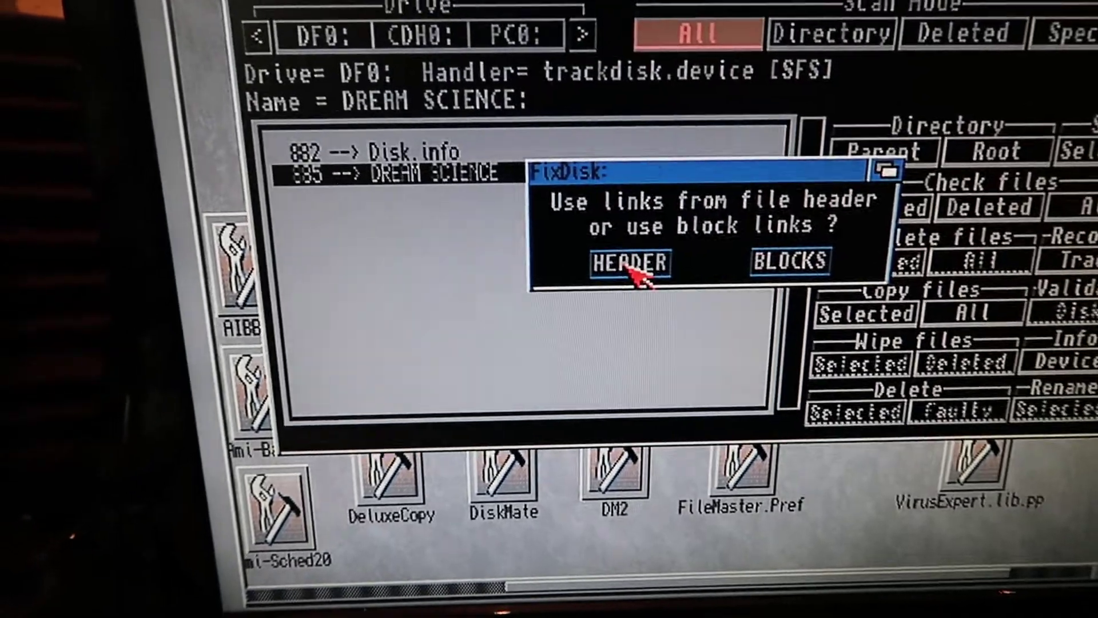
click(633, 267)
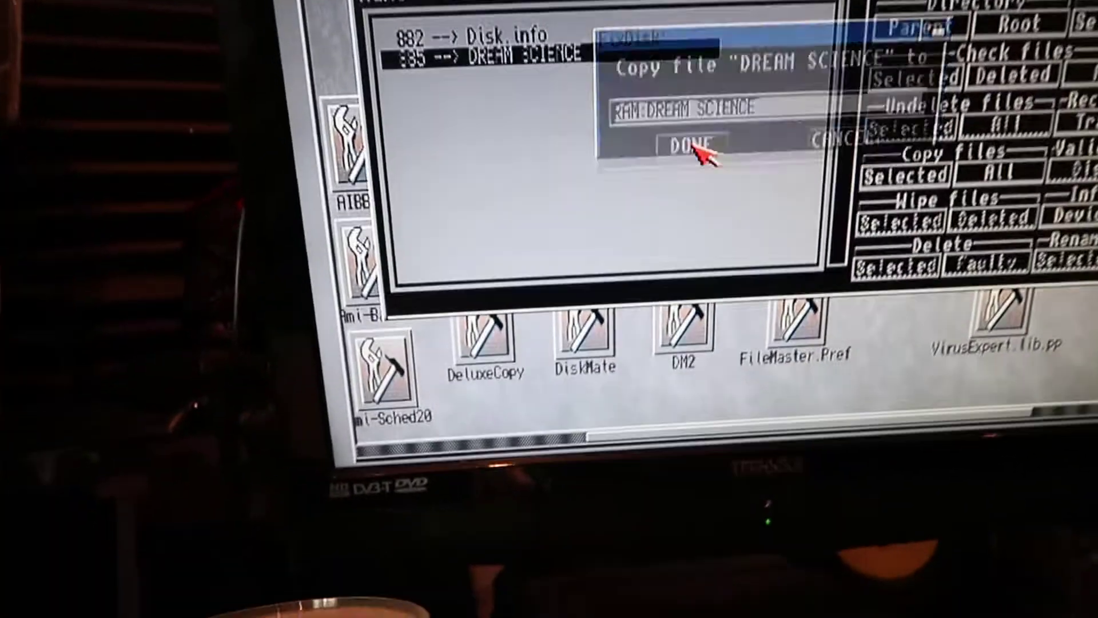
click(697, 148)
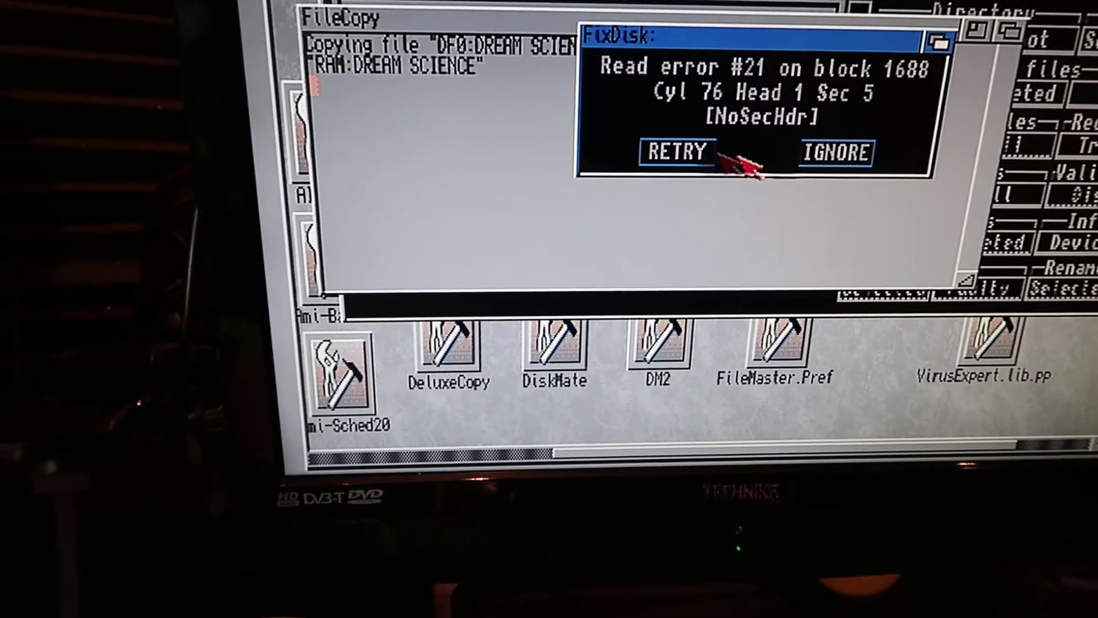
Ignore each unreadable block, including 1268, so FileCopy keeps reading toward block 1485
click(826, 159)
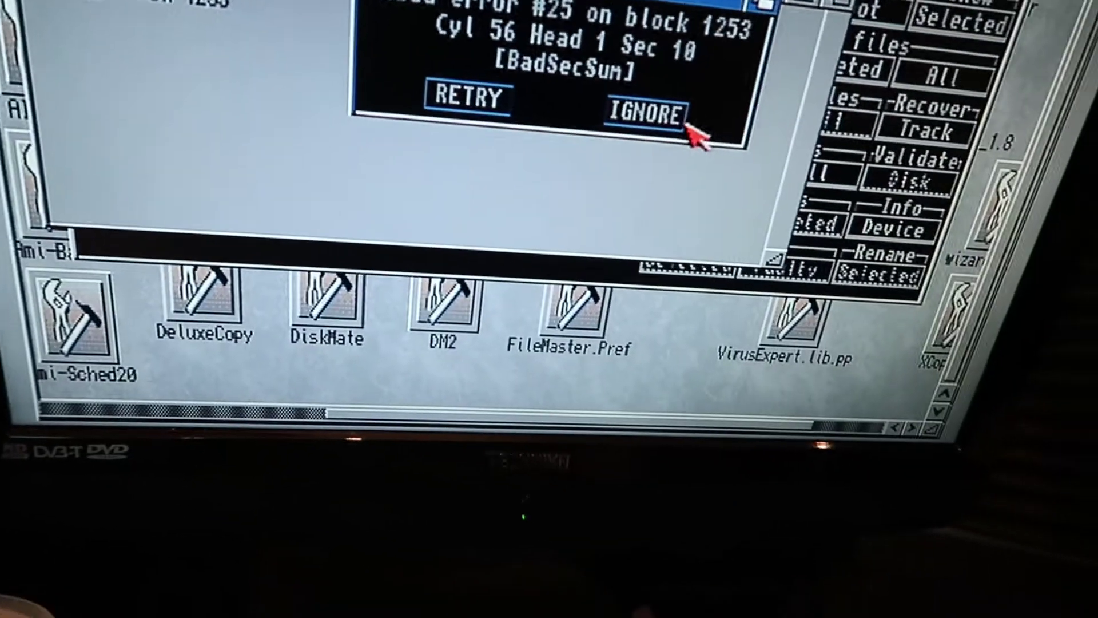
click(862, 127)
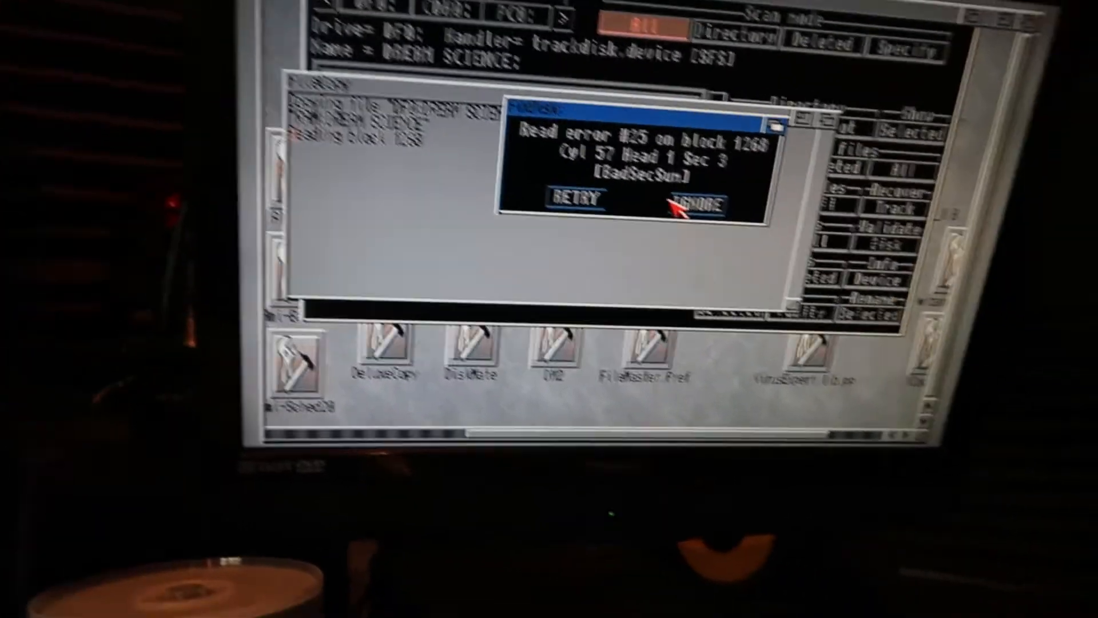
click(683, 196)
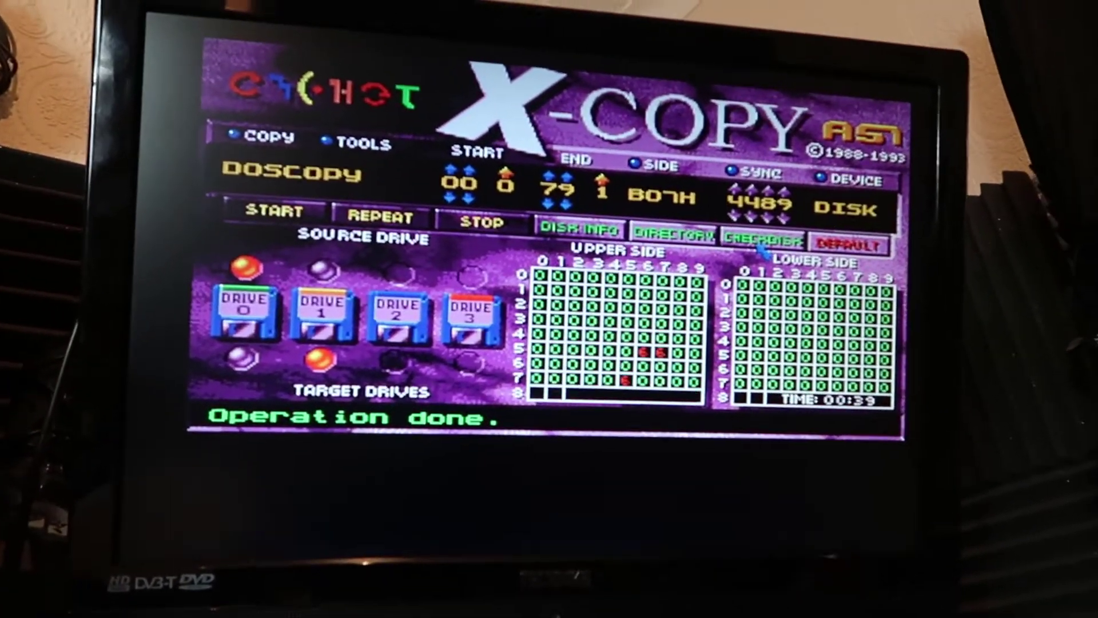
Run CHECKDISK in X-Copy to map the floppy's bad tracks
click(759, 245)
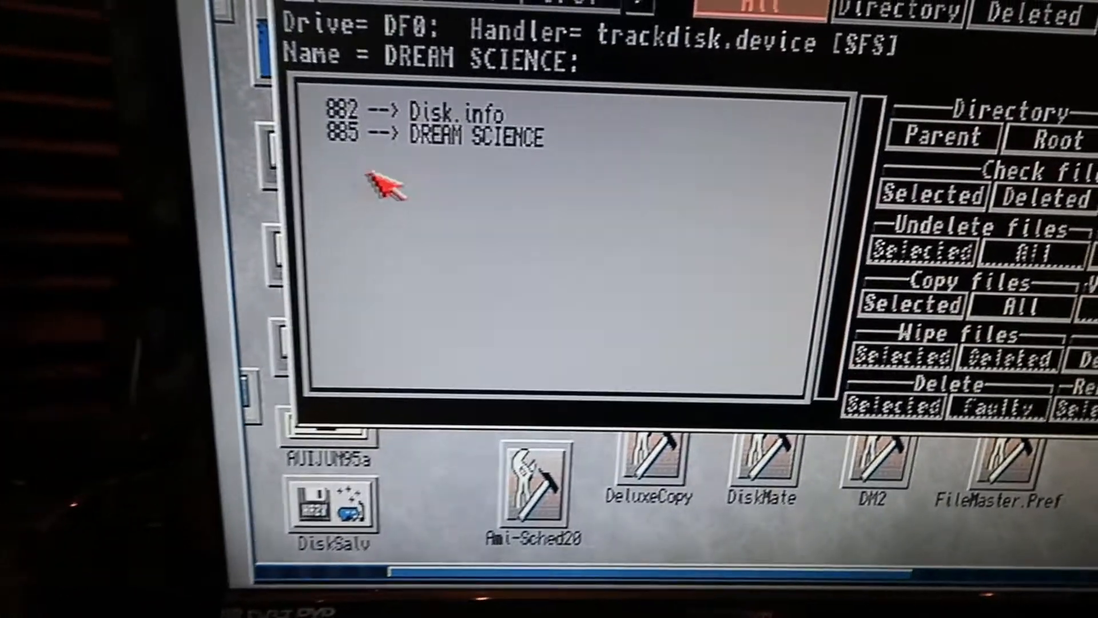
Recopy DREAM SCIENCE to RAM using BLOCKS links instead of header links
click(472, 137)
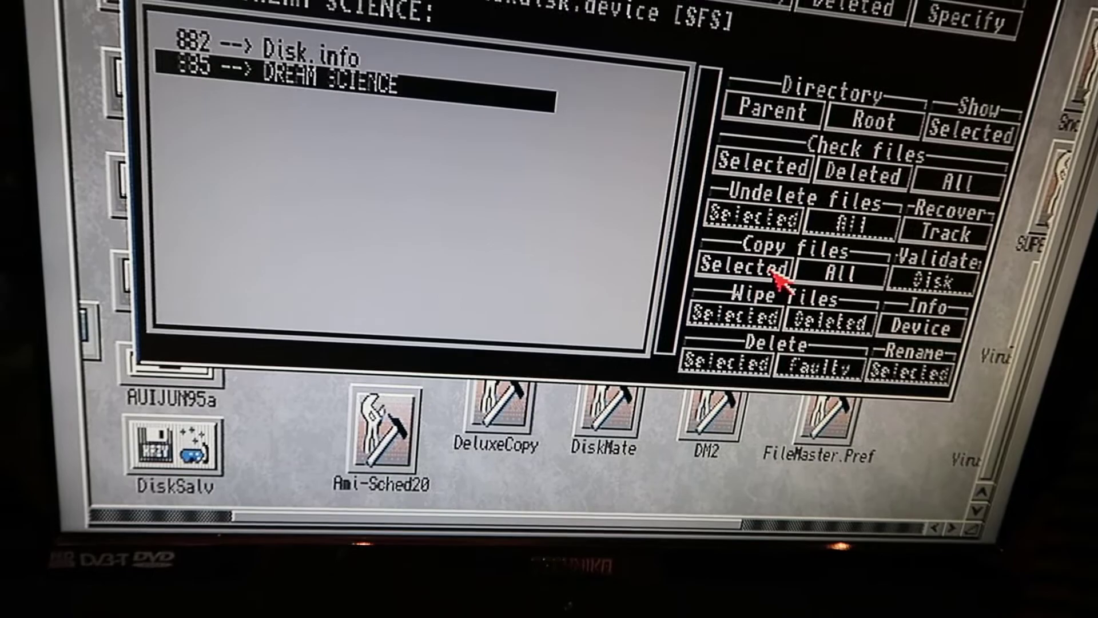
click(776, 273)
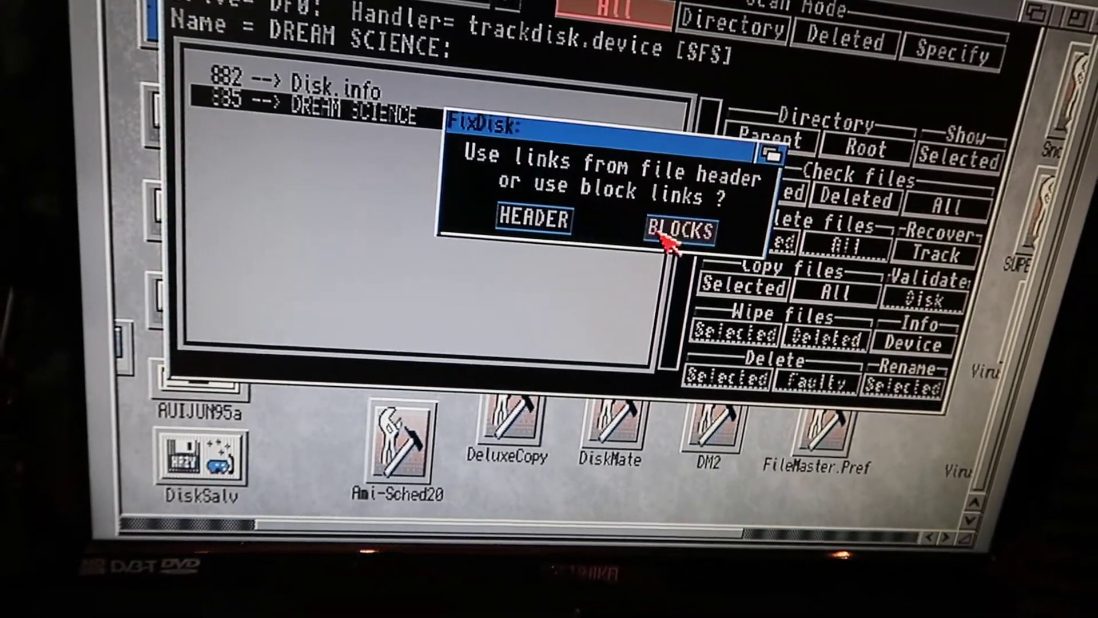
click(659, 233)
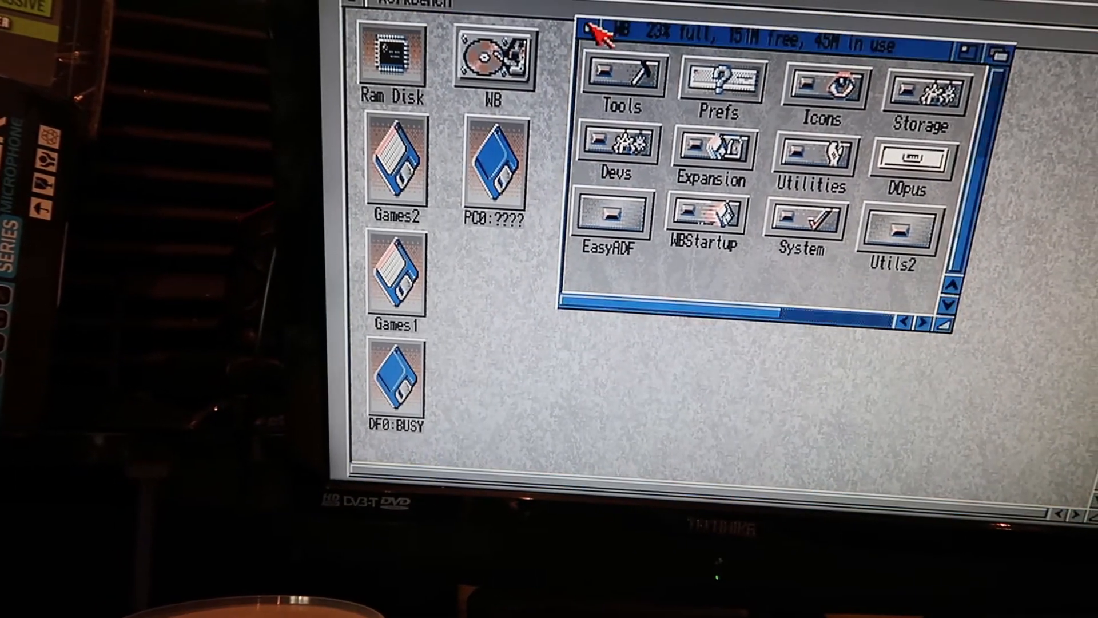
Close the WB window and browse Games1 into AUDIO APPS and the OctaMED6 drawer
click(590, 5)
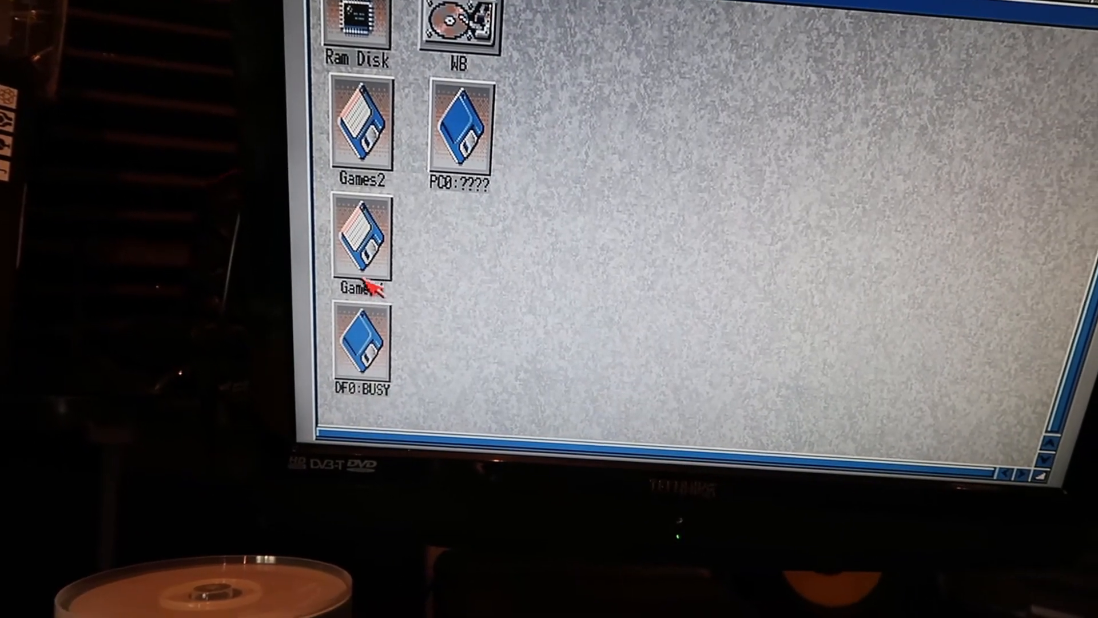
double_click(365, 258)
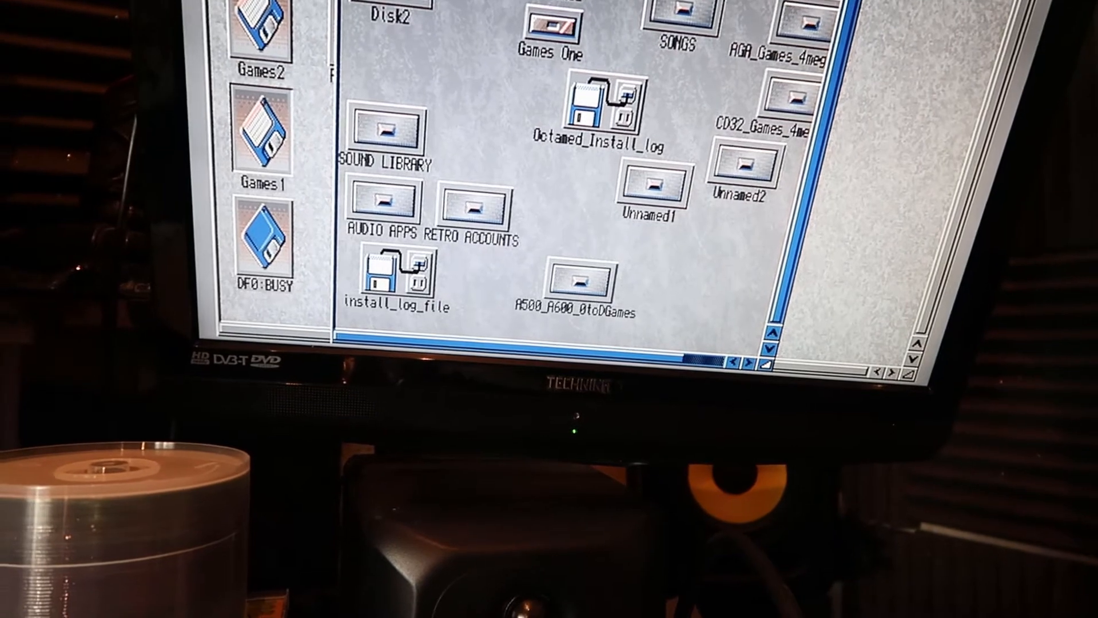
drag(429, 3, 571, 2)
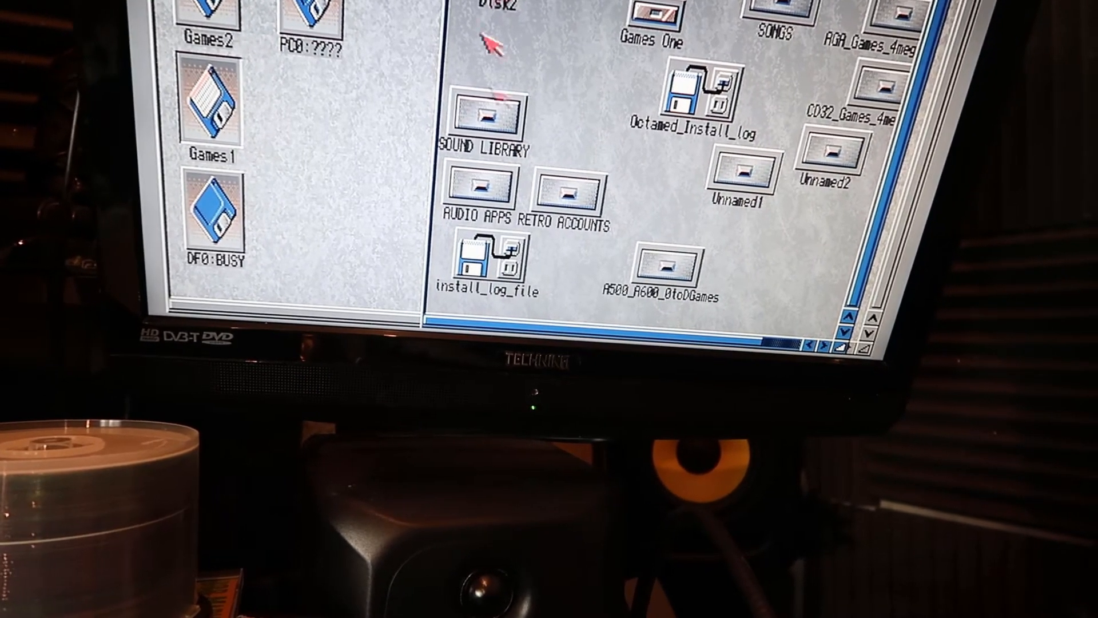
double_click(479, 183)
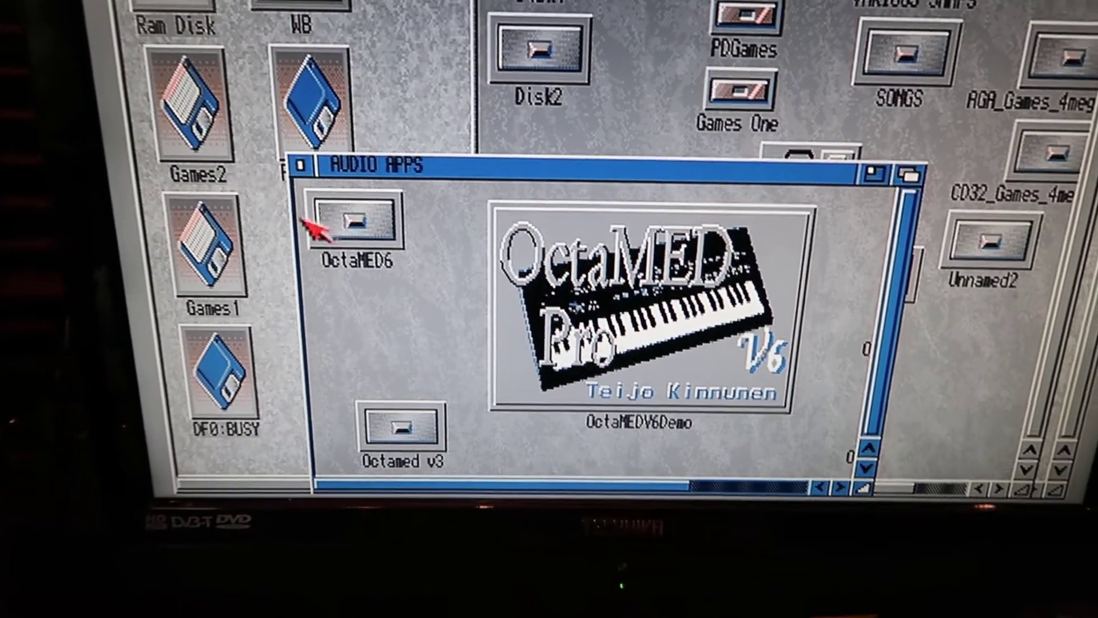
double_click(377, 239)
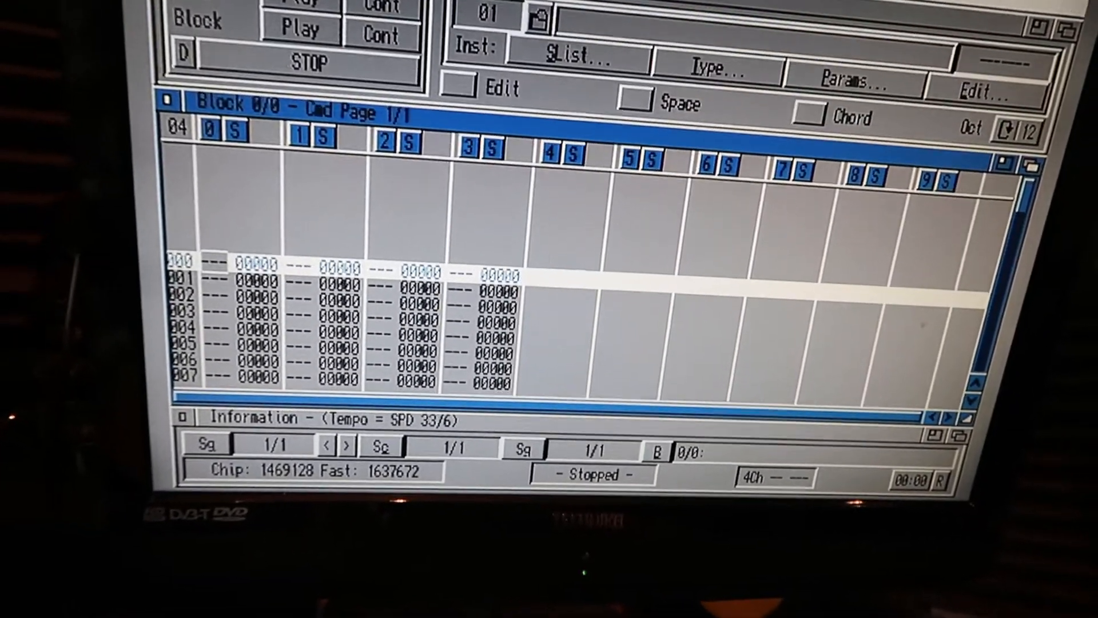
Load the recovered song from the Ram Disk via Volumes, play it, then stop playback
right_click(215, 9)
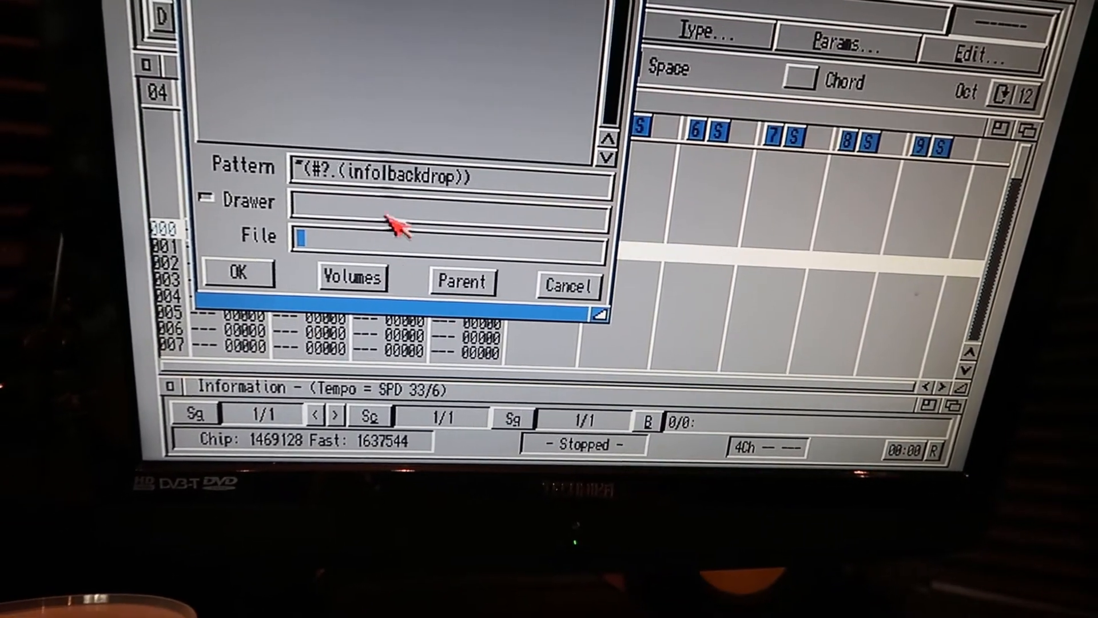
click(374, 283)
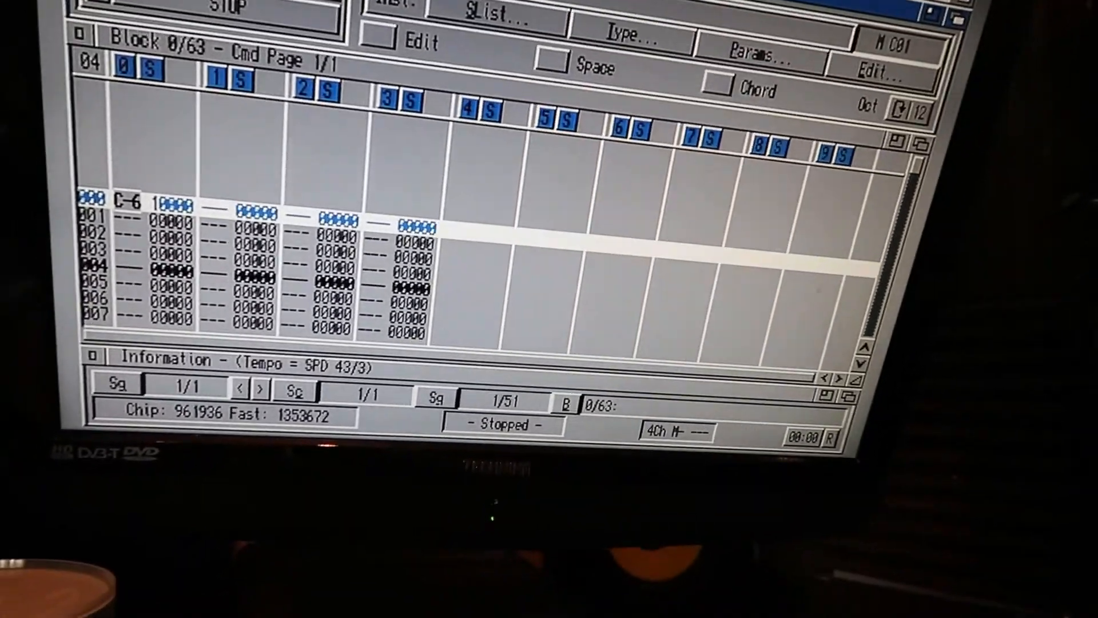
click(206, 7)
click(348, 36)
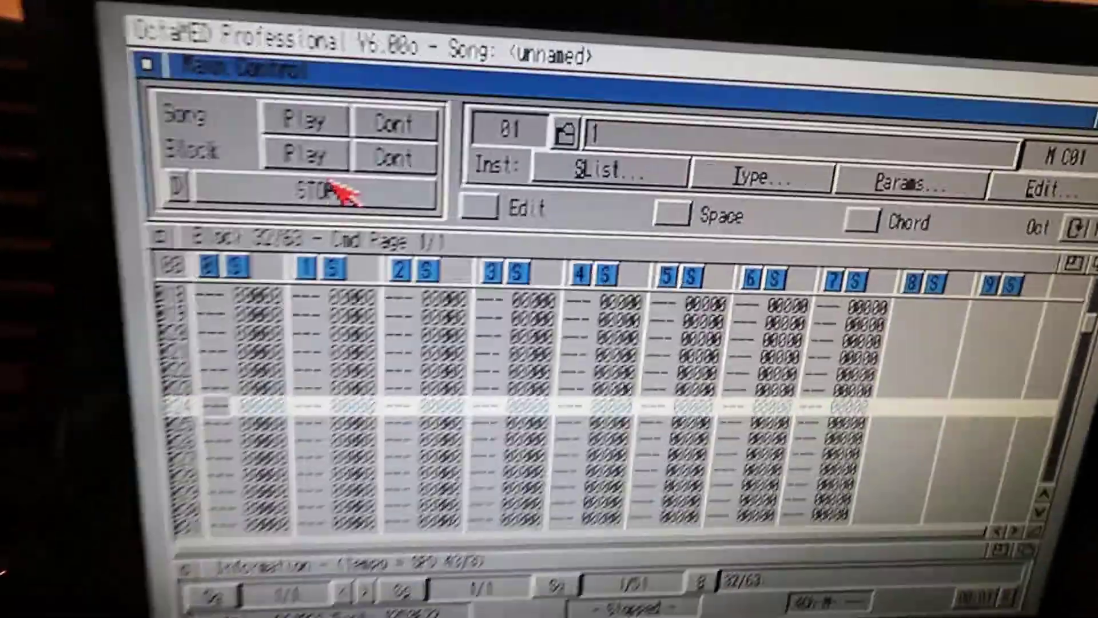